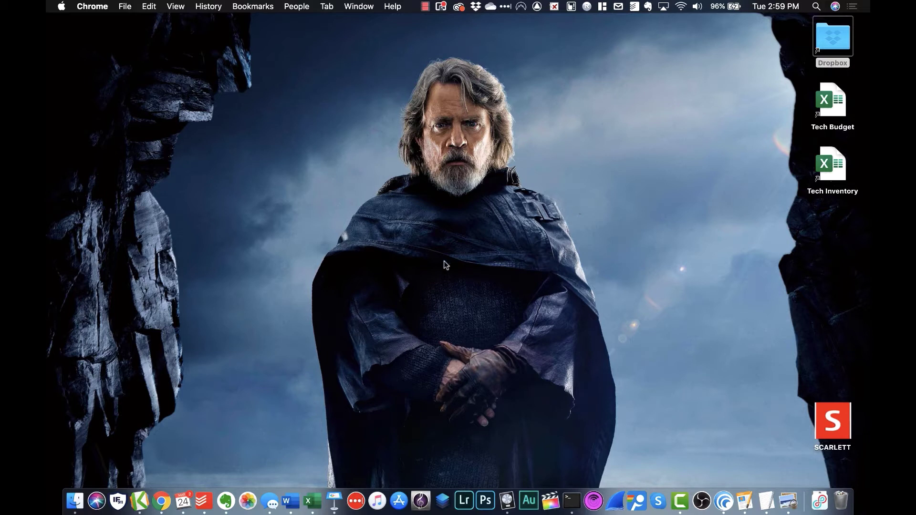
Launch Chrome and go to meet.google.com
{"action": "left_click", "coordinate": [161, 502]}
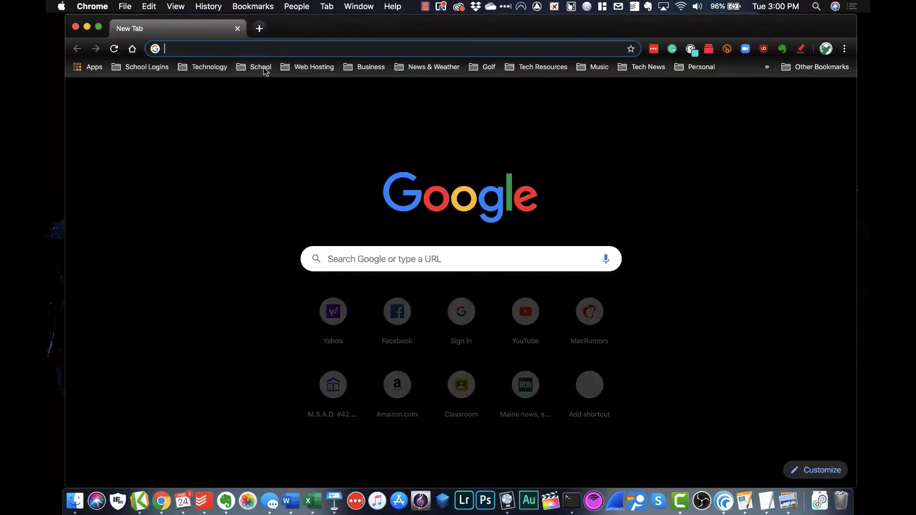
{"action": "type", "text": "mee"}
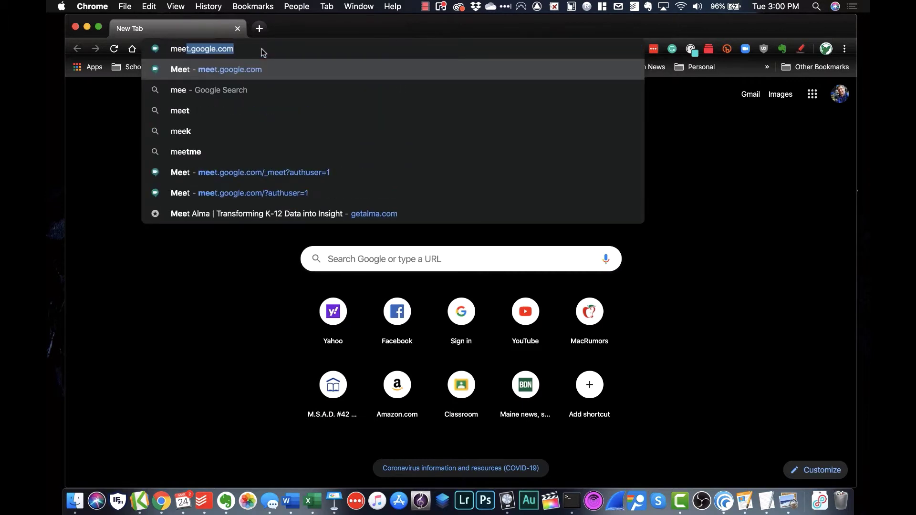
{"action": "type", "text": "t.google.com"}
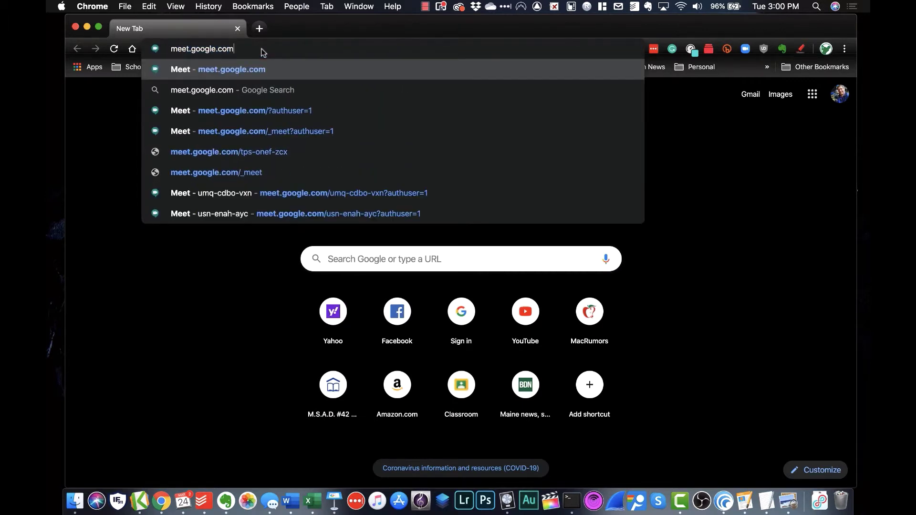
{"action": "key", "text": "Return"}
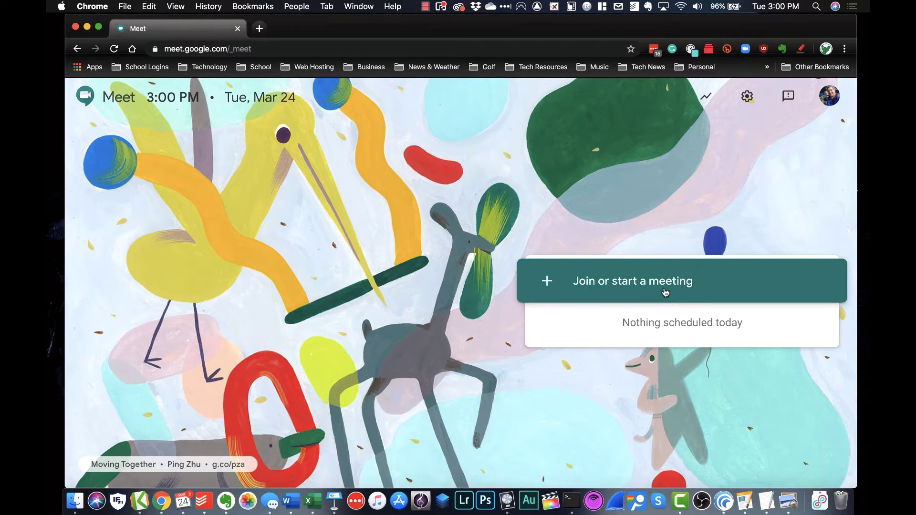
Start a meeting with the nickname 'Test Tutorial Meeting'
{"action": "left_click", "coordinate": [663, 292]}
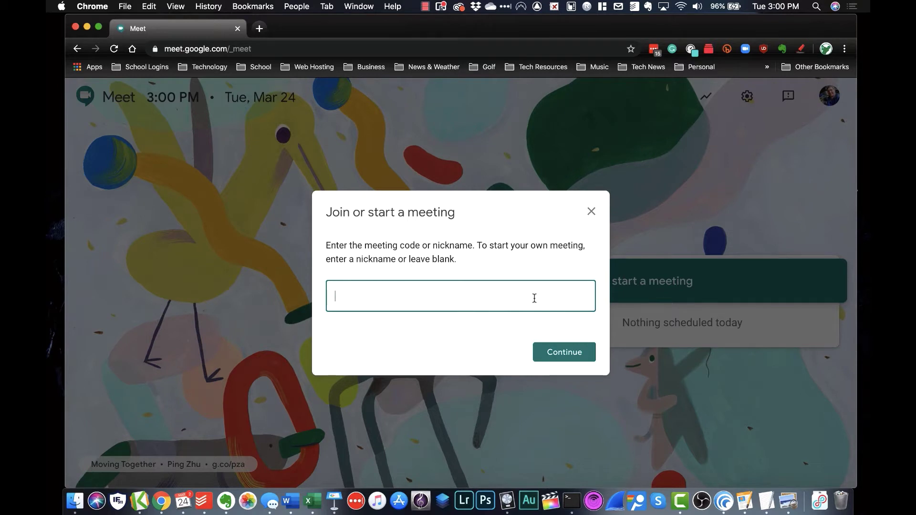
{"action": "type", "text": "Test Tutorial Meeting"}
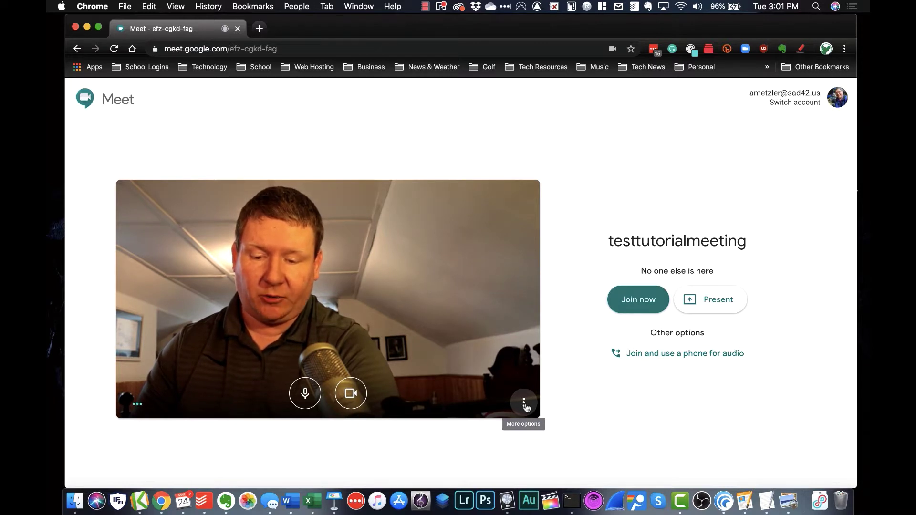
Check the microphone list in Meet's audio settings, showing Scarlett 2i2 USB
{"action": "left_click", "coordinate": [525, 405]}
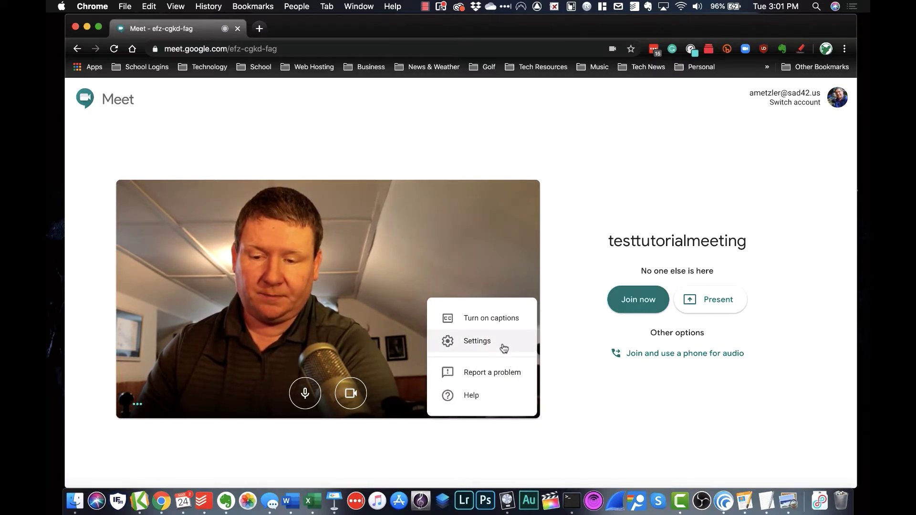
{"action": "left_click", "coordinate": [504, 349]}
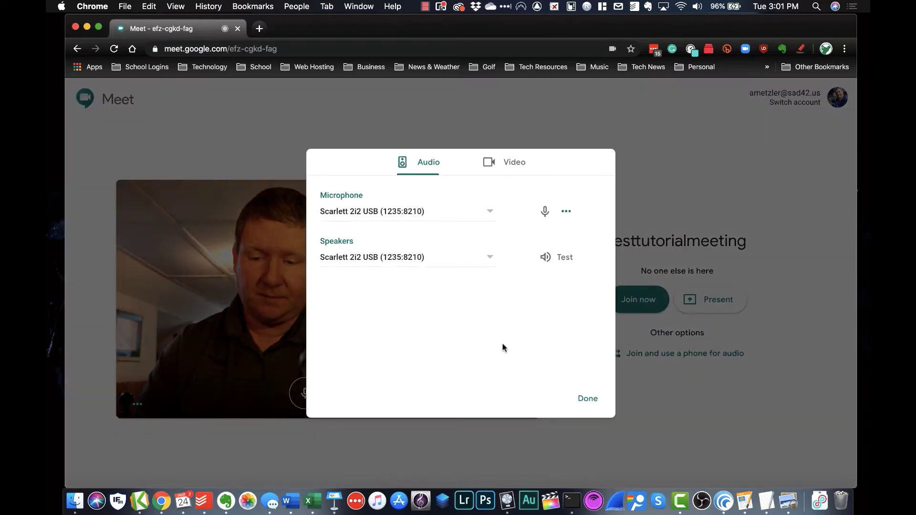
{"action": "left_click", "coordinate": [474, 213]}
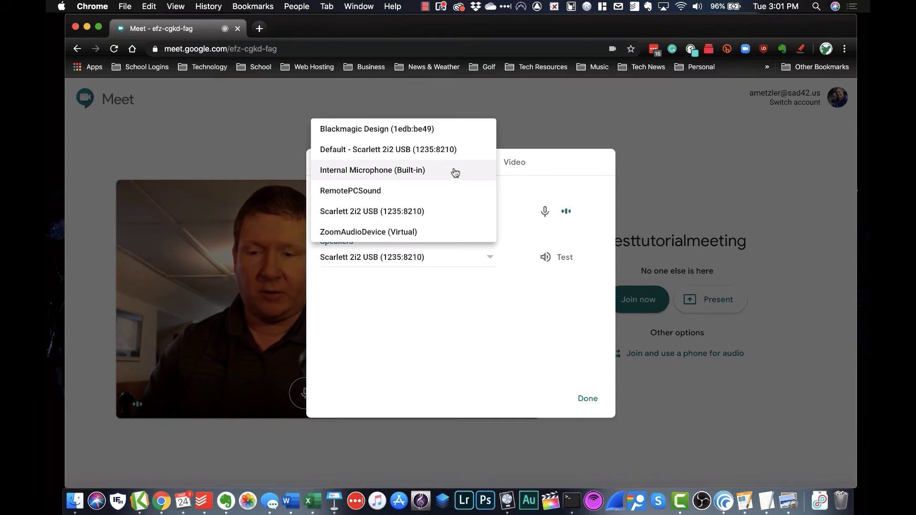
{"action": "left_click", "coordinate": [561, 134]}
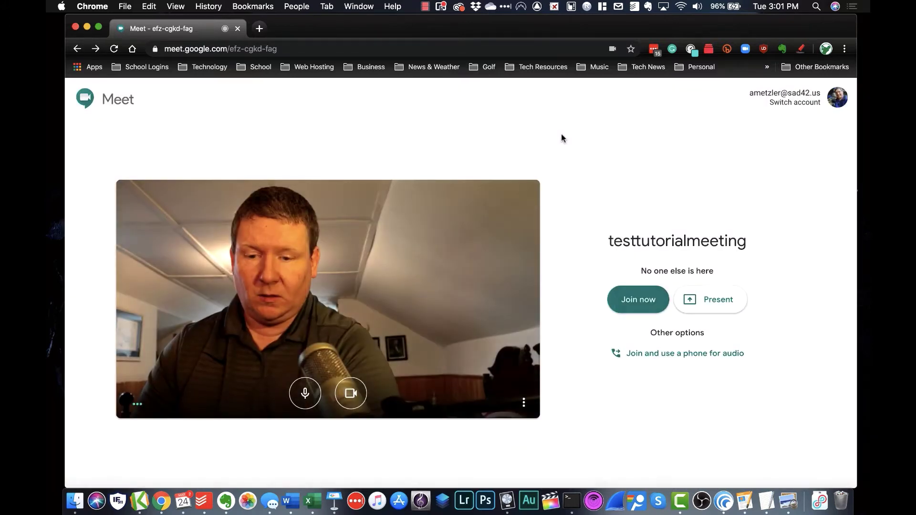
Set the speakers to Scarlett 2i2 USB in the audio settings
{"action": "left_click", "coordinate": [523, 402]}
{"action": "left_click", "coordinate": [499, 351]}
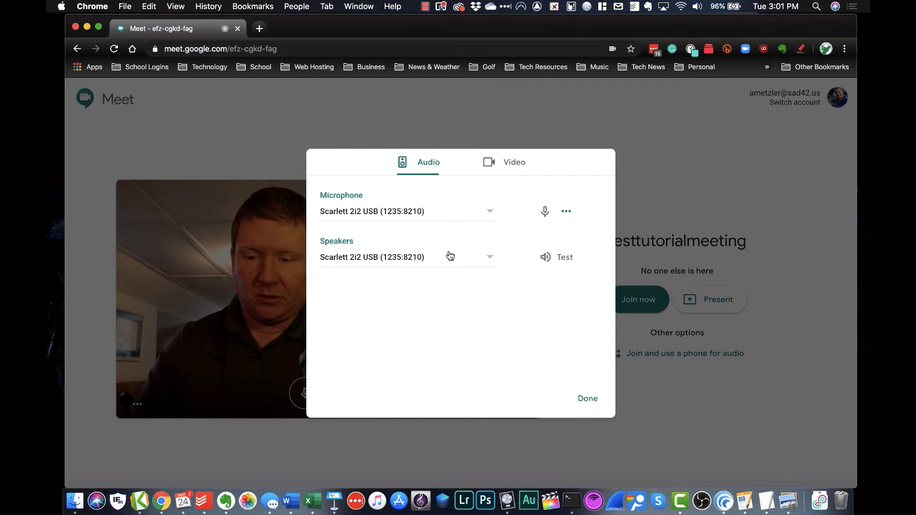
{"action": "left_click", "coordinate": [490, 257]}
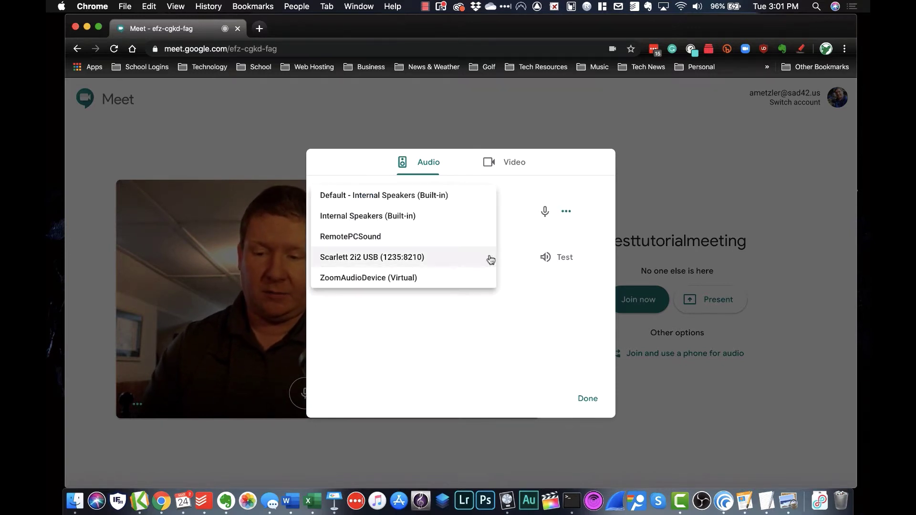
{"action": "left_click", "coordinate": [461, 258]}
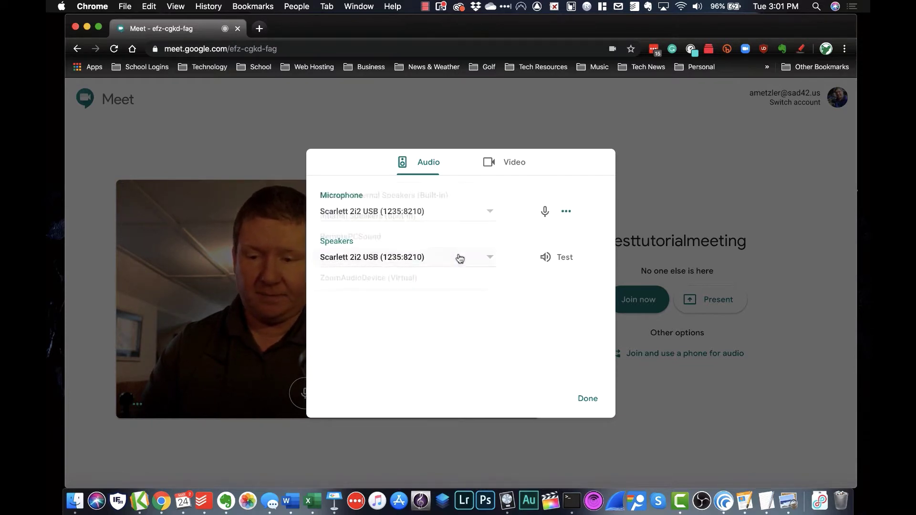
Keep the Blackmagic Design #4 camera at 360p in video settings, then close settings
{"action": "left_click", "coordinate": [508, 163]}
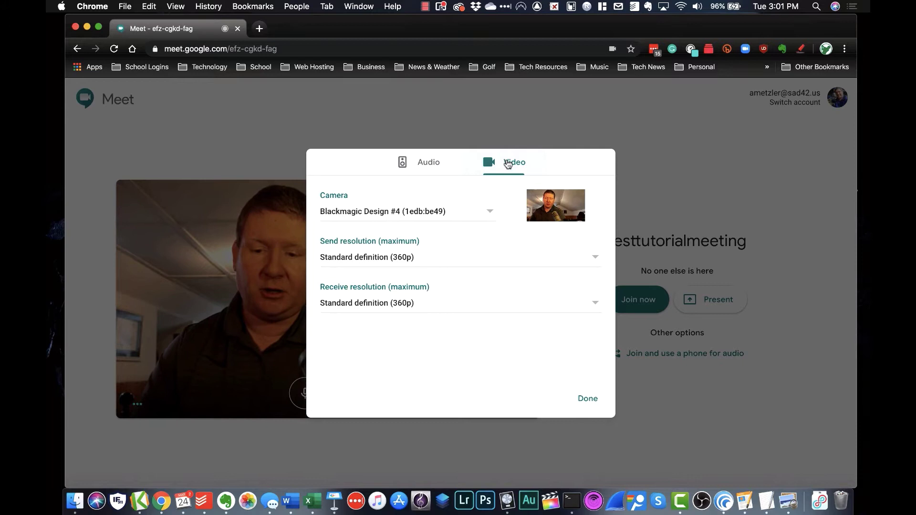
{"action": "left_click", "coordinate": [491, 213]}
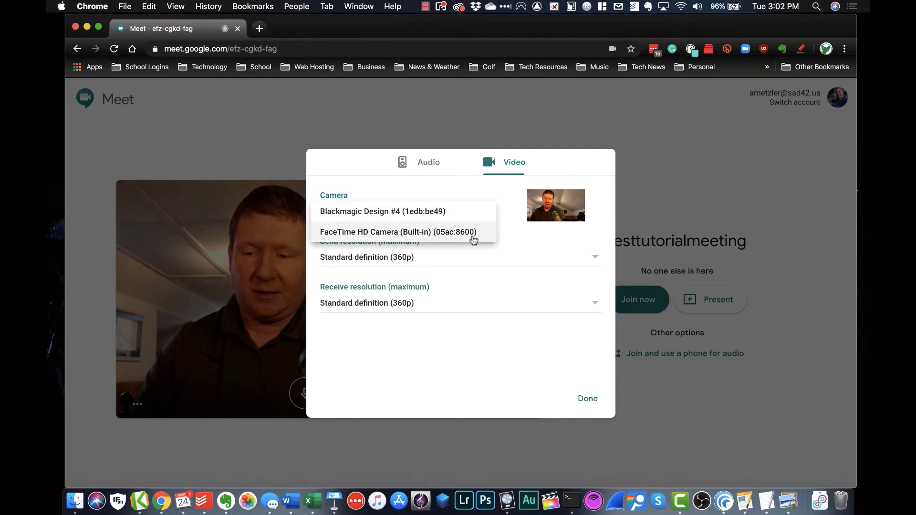
{"action": "left_click", "coordinate": [511, 216]}
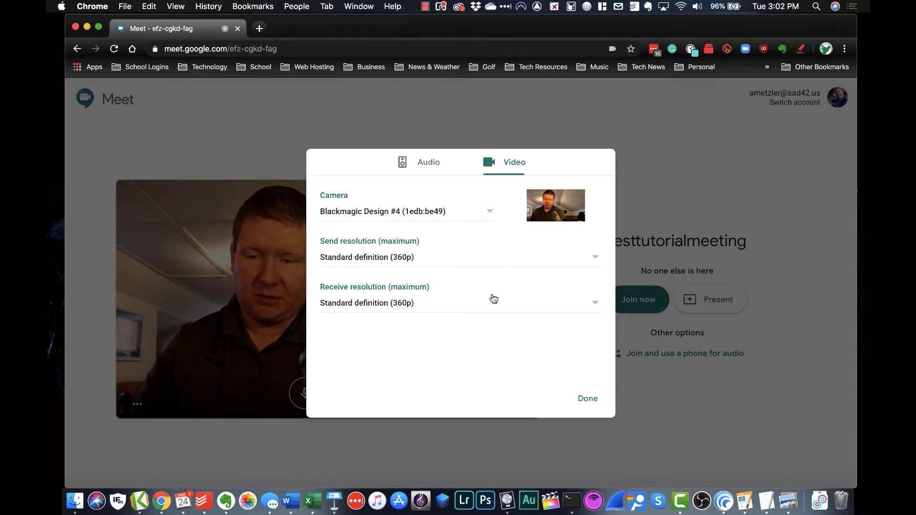
{"action": "left_click", "coordinate": [586, 401]}
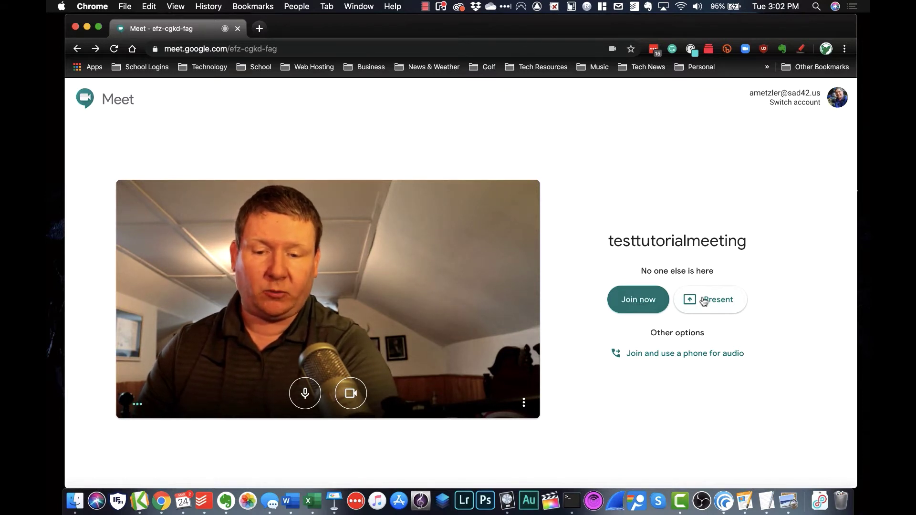
Join the testtutorialmeeting call and dismiss the 'Add others' joining-info dialog
{"action": "left_click", "coordinate": [650, 304]}
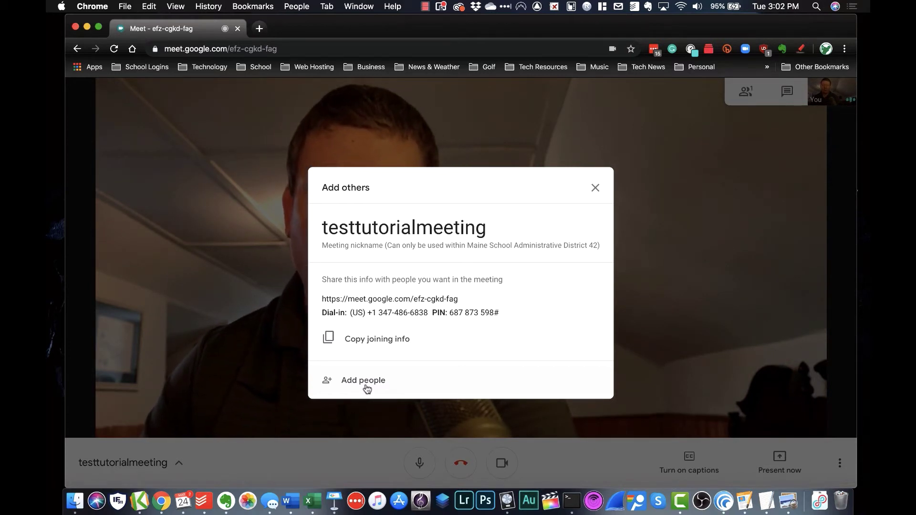
{"action": "left_click", "coordinate": [595, 191]}
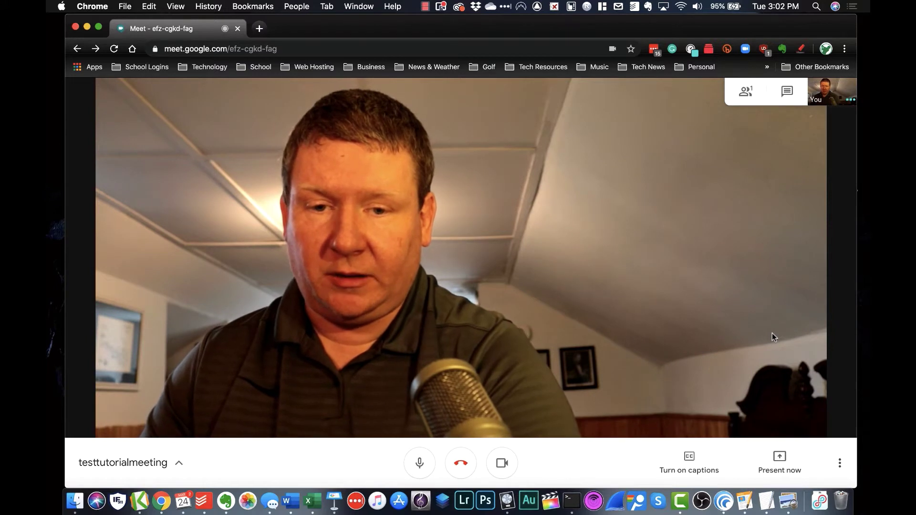
{"action": "left_click", "coordinate": [747, 97]}
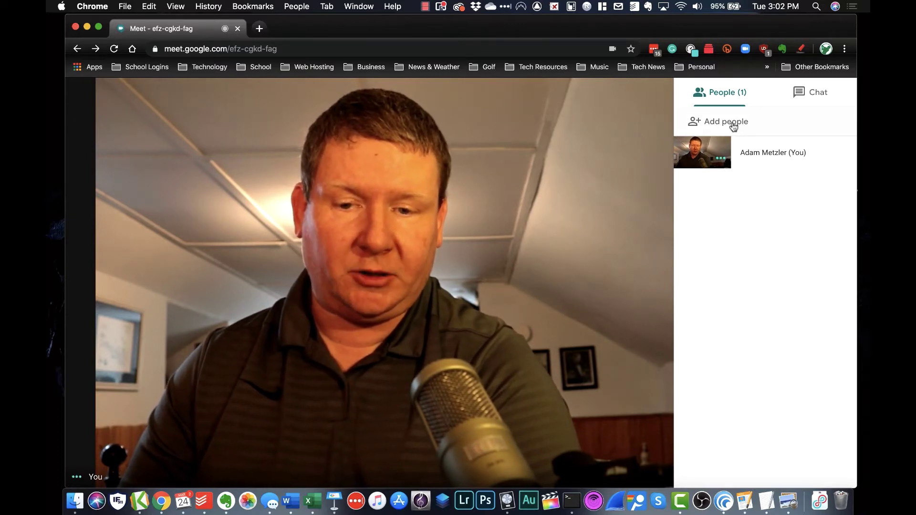
{"action": "left_click", "coordinate": [803, 98]}
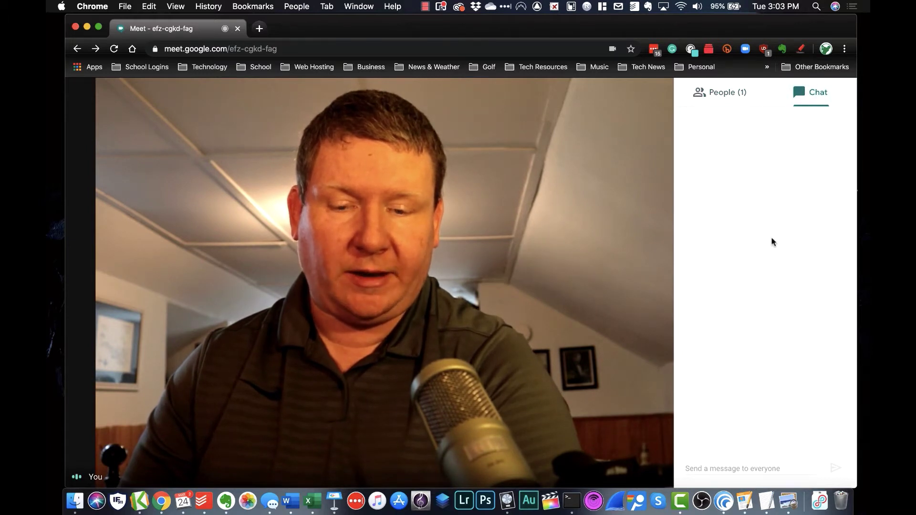
{"action": "left_click", "coordinate": [725, 95]}
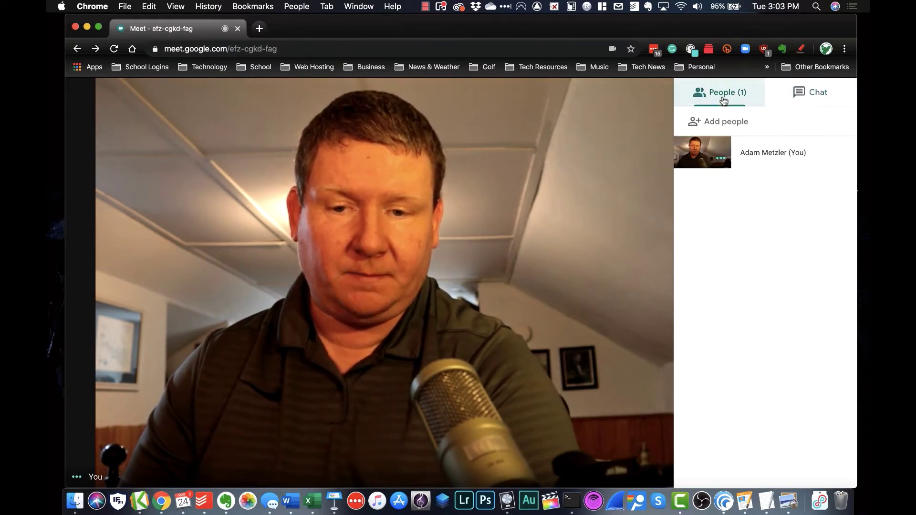
{"action": "left_click", "coordinate": [632, 153]}
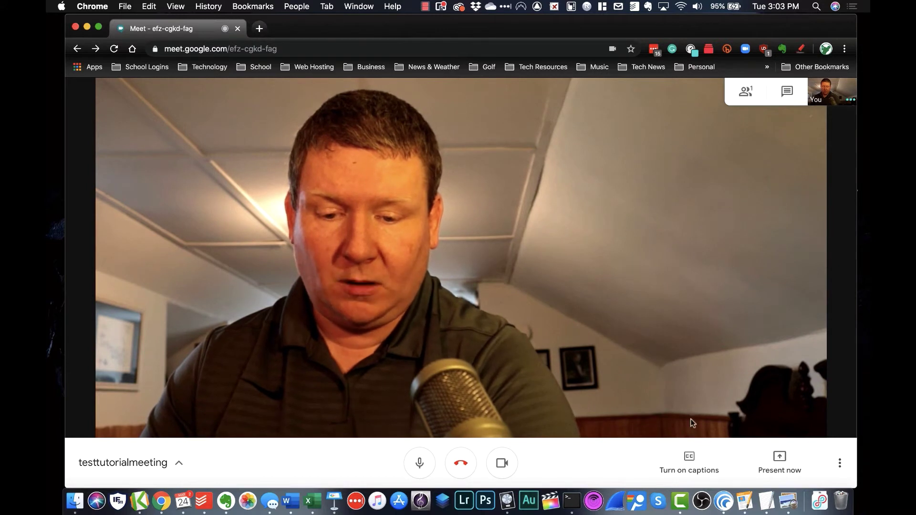
{"action": "left_click", "coordinate": [689, 461]}
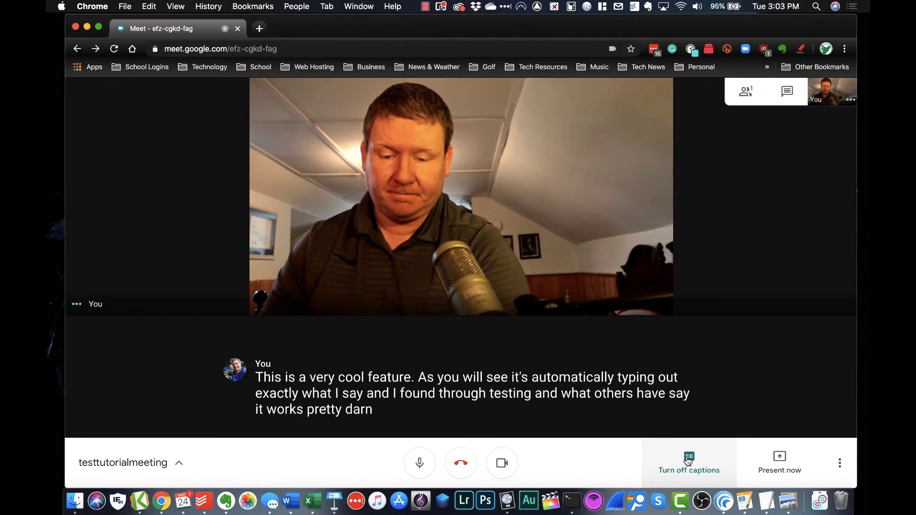
{"action": "left_click", "coordinate": [688, 460]}
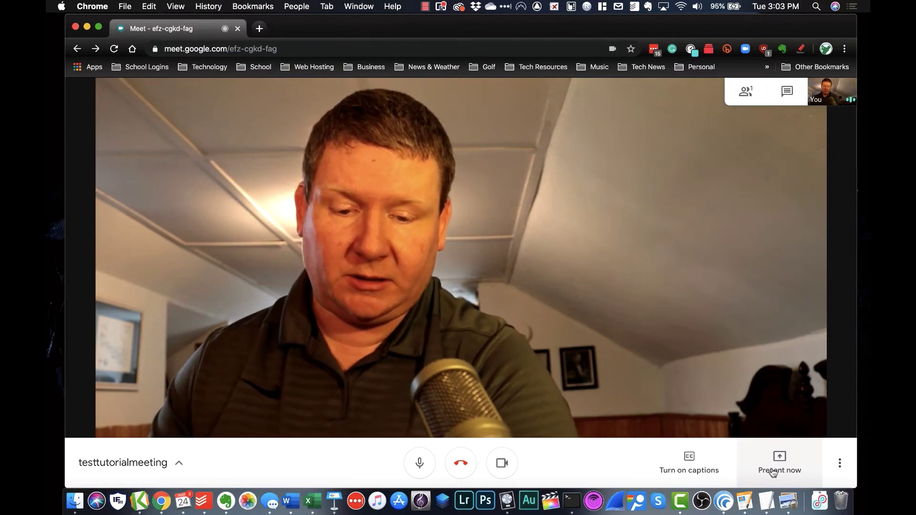
Briefly present the entire screen, then stop presenting to return to the camera view
{"action": "left_click", "coordinate": [778, 472]}
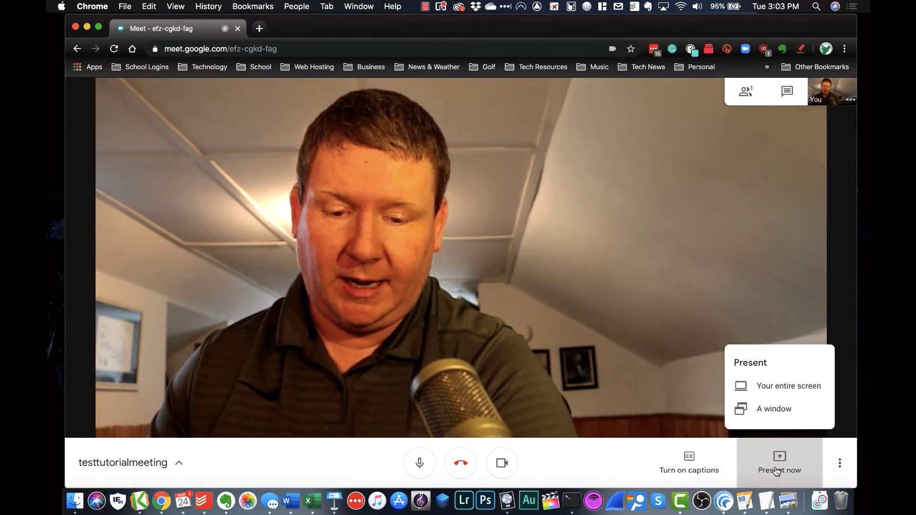
{"action": "left_click", "coordinate": [776, 390]}
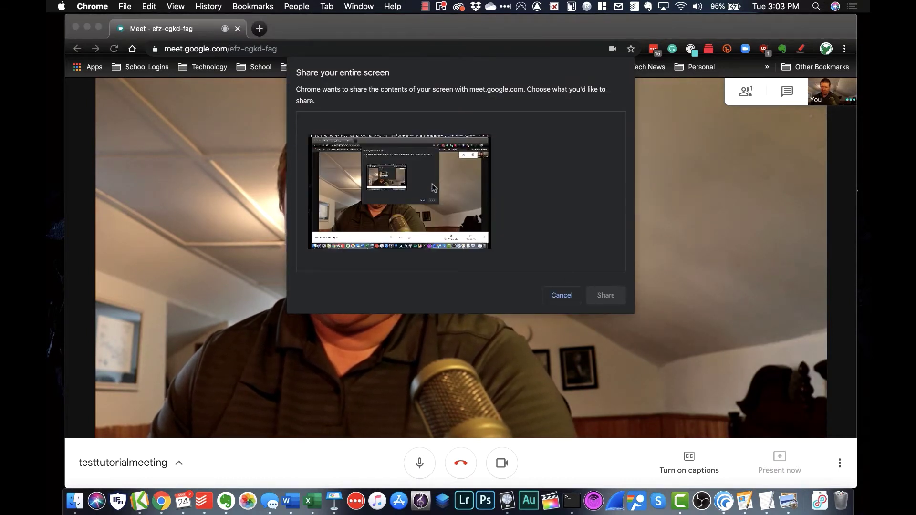
{"action": "left_click", "coordinate": [445, 182]}
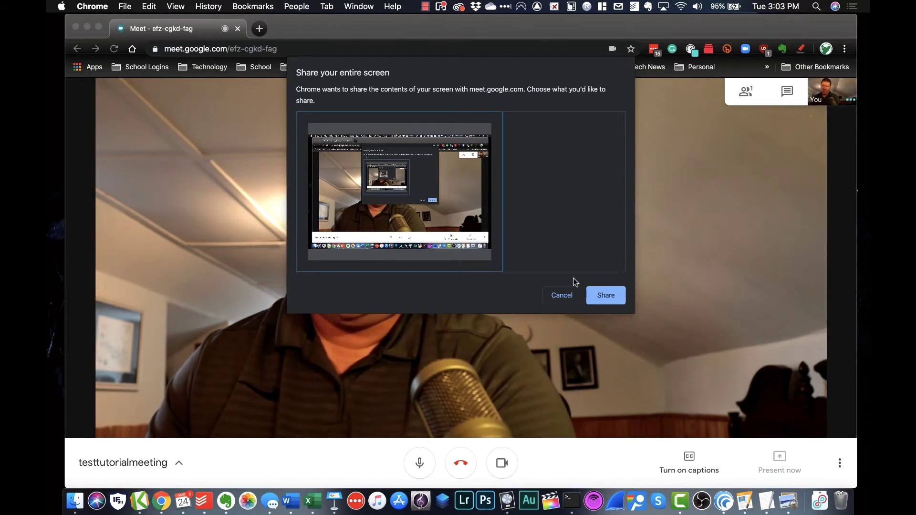
{"action": "left_click", "coordinate": [603, 295]}
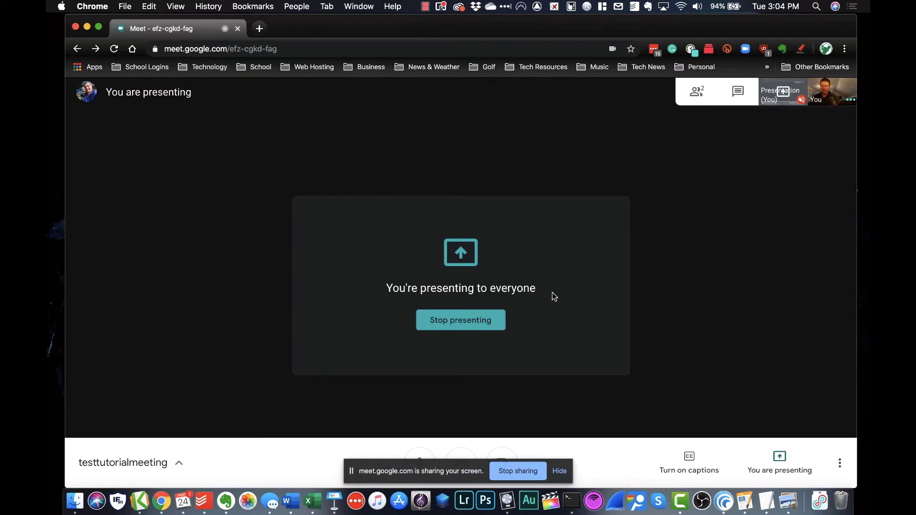
{"action": "left_click", "coordinate": [480, 319]}
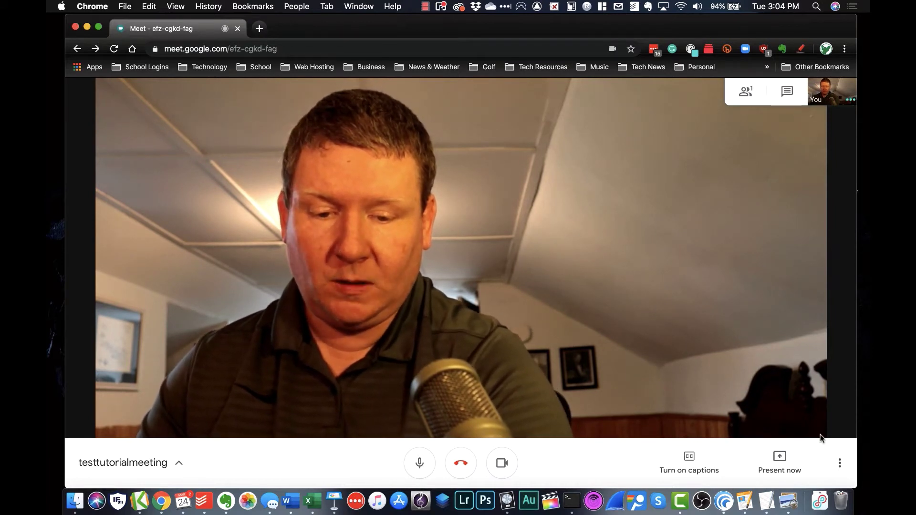
{"action": "left_click", "coordinate": [841, 470]}
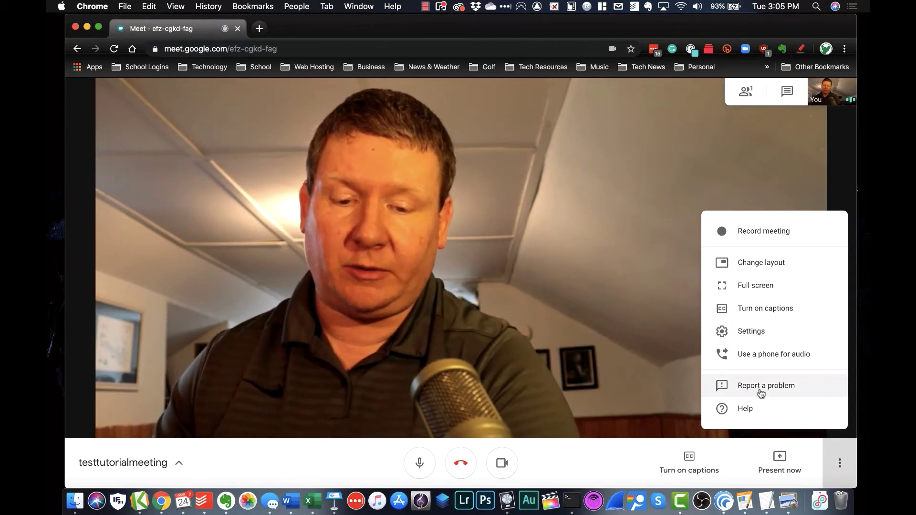
{"action": "left_click", "coordinate": [837, 463]}
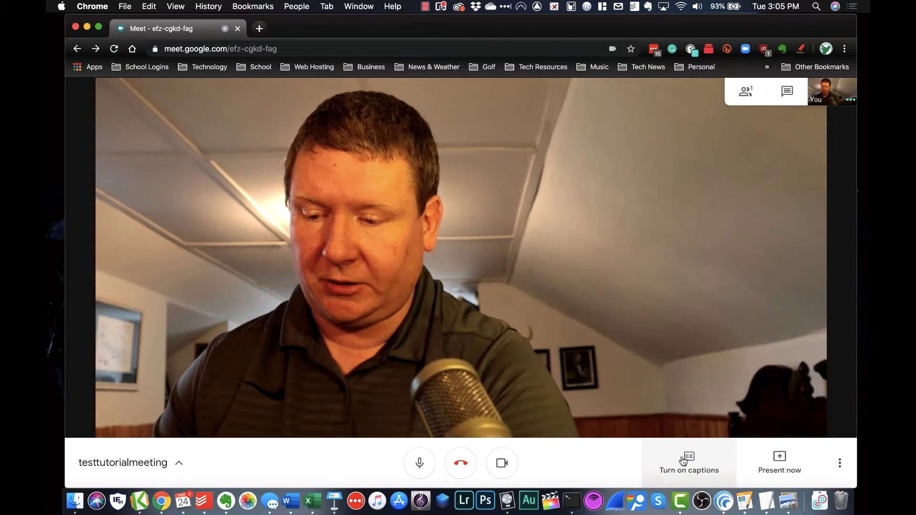
{"action": "left_click", "coordinate": [181, 463]}
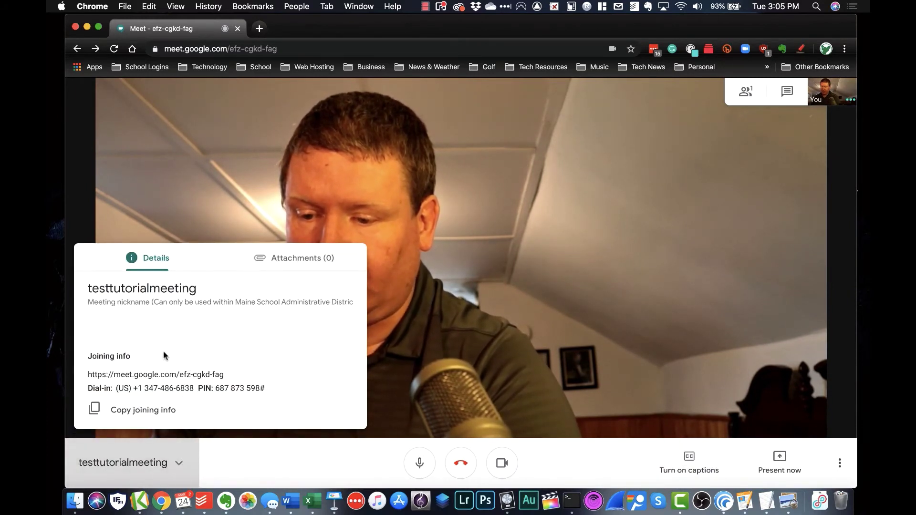
{"action": "left_click", "coordinate": [289, 266]}
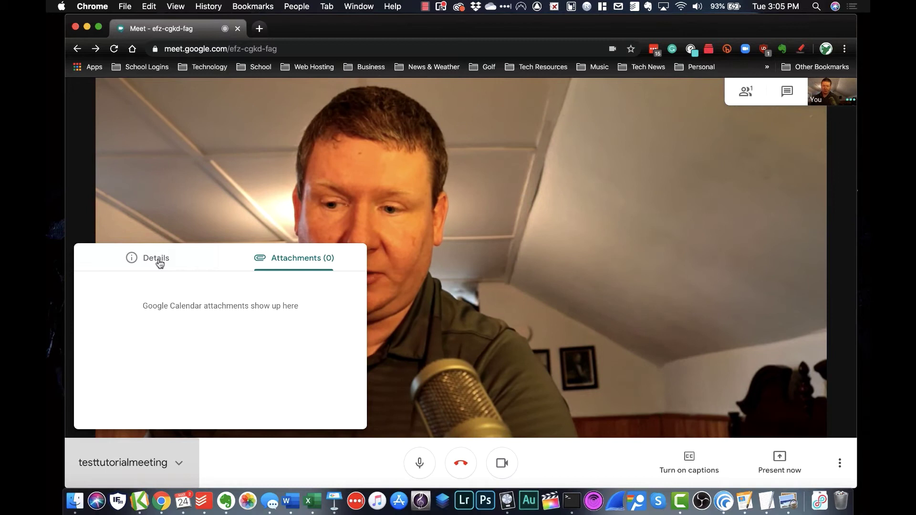
{"action": "left_click", "coordinate": [160, 264]}
{"action": "left_click", "coordinate": [180, 463]}
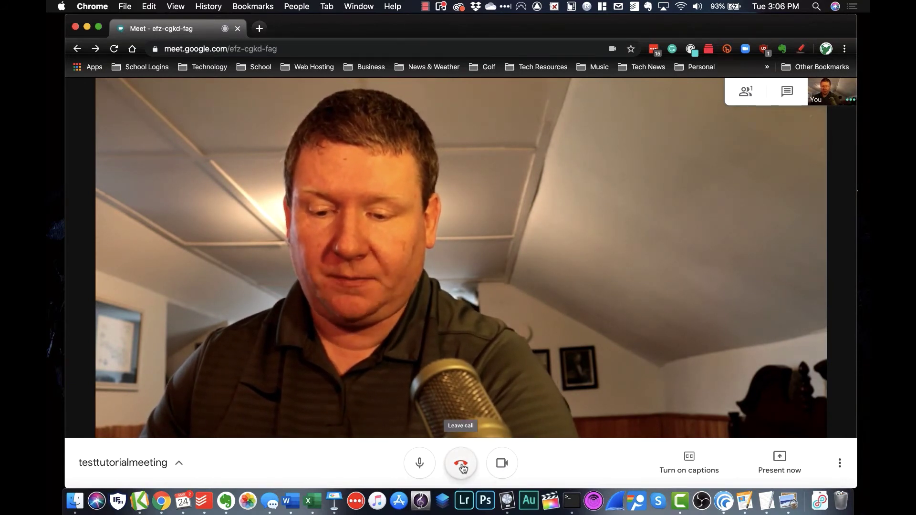
Leave the testtutorialmeeting call and go back to the Meet home screen
{"action": "left_click", "coordinate": [462, 466]}
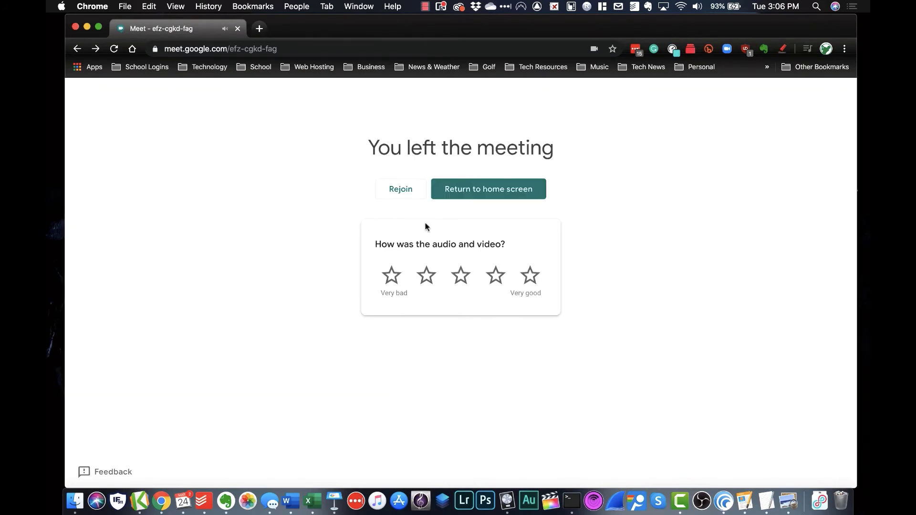
{"action": "left_click", "coordinate": [467, 195]}
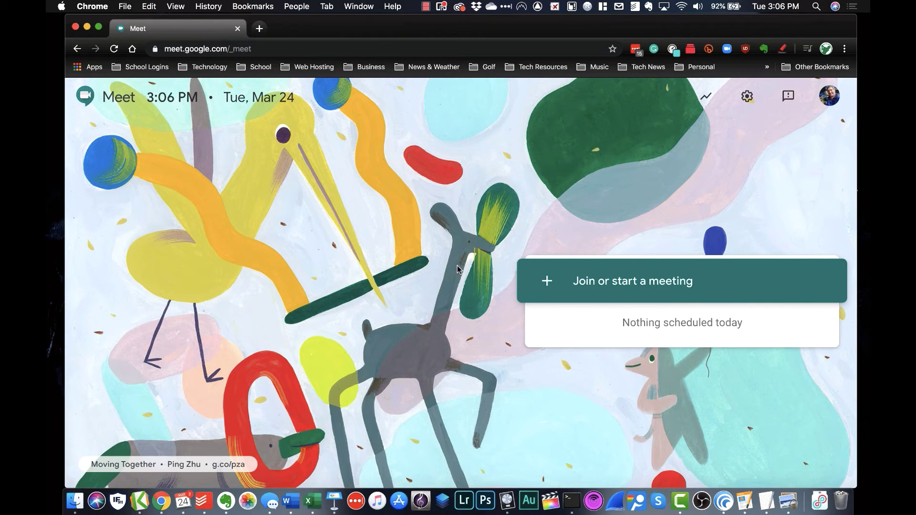
Open Google Calendar at calendar.google in a new tab
{"action": "left_click", "coordinate": [259, 28]}
{"action": "type", "text": "cale"}
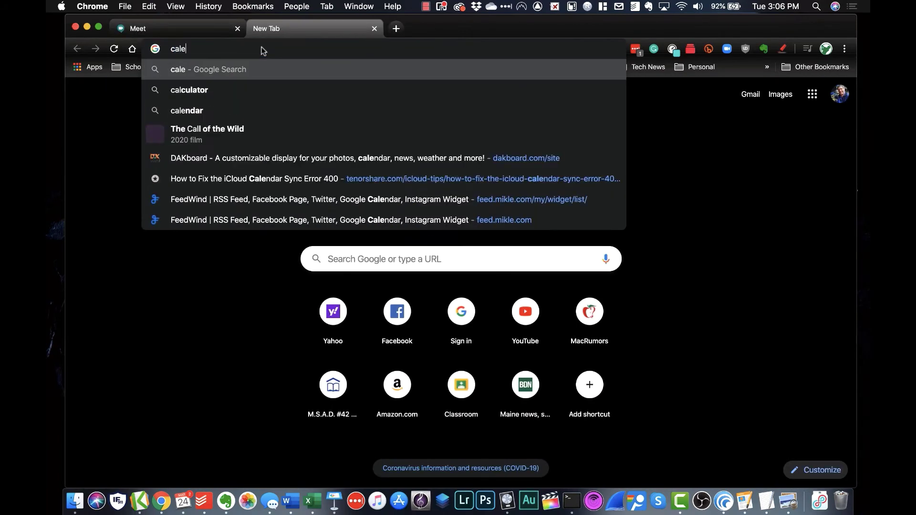
{"action": "type", "text": "ndar.google."}
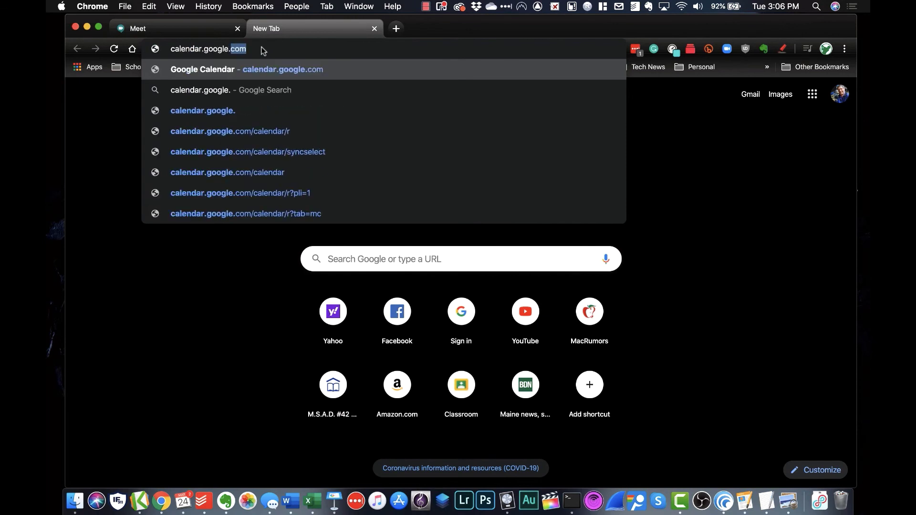
{"action": "key", "text": "Return"}
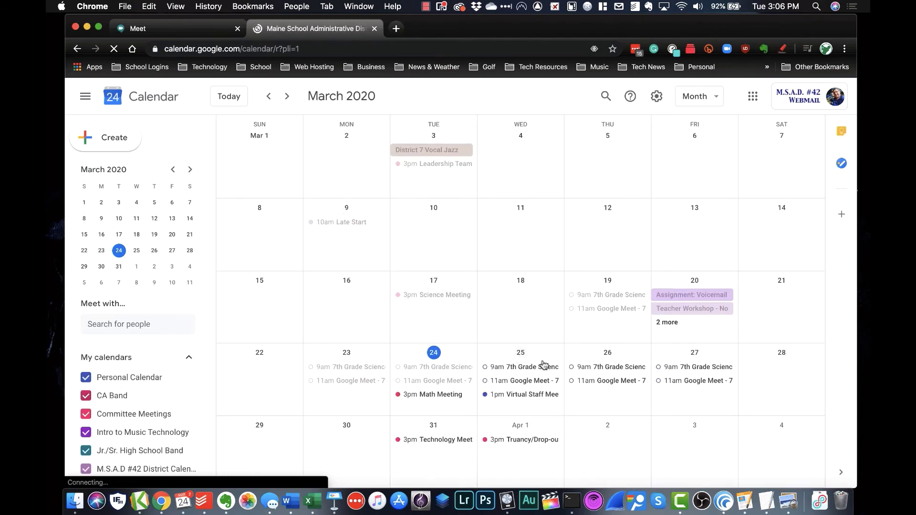
Create an Apr 2 event titled 'Tutorial Meeting', timed 10:00am–10:30am instead of all day
{"action": "double_click", "coordinate": [611, 448]}
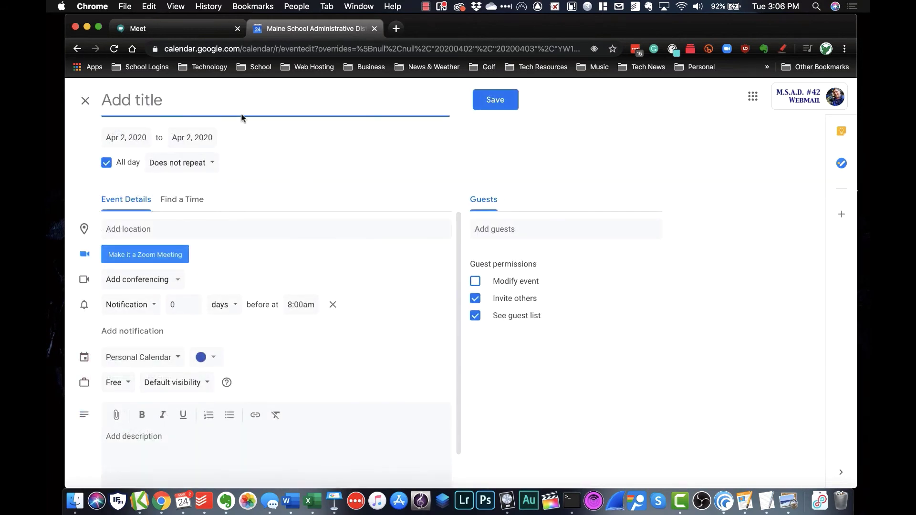
{"action": "type", "text": "Tutorial Mee"}
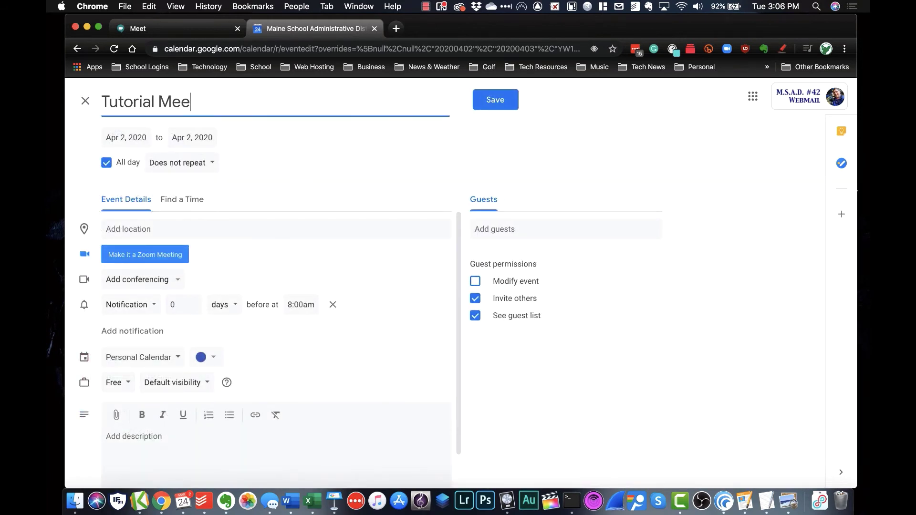
{"action": "type", "text": "ting"}
{"action": "left_click", "coordinate": [106, 163]}
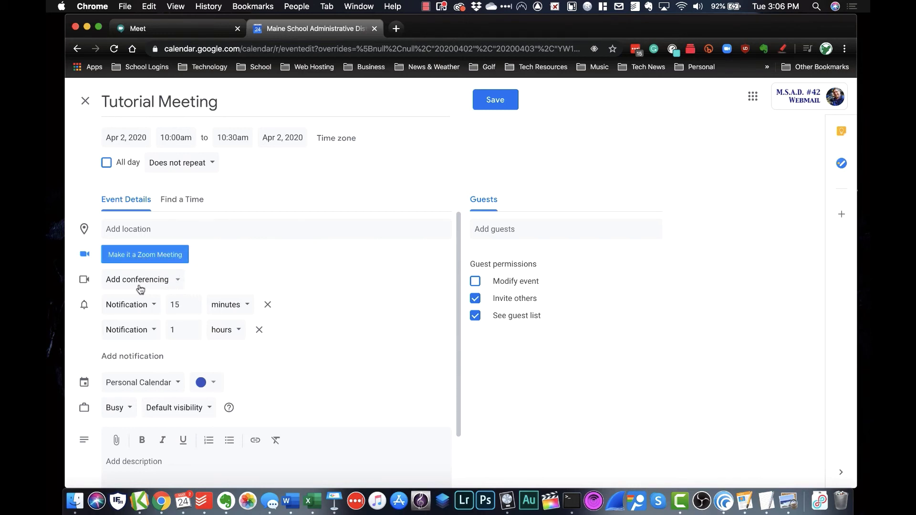
Attach Hangouts Meet conferencing to the Tutorial Meeting draft and review its join details
{"action": "left_click", "coordinate": [179, 285]}
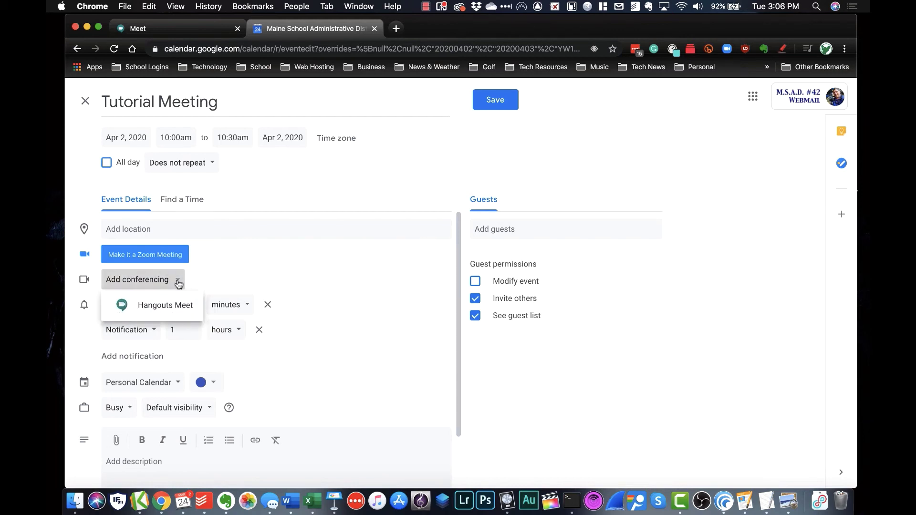
{"action": "left_click", "coordinate": [180, 311]}
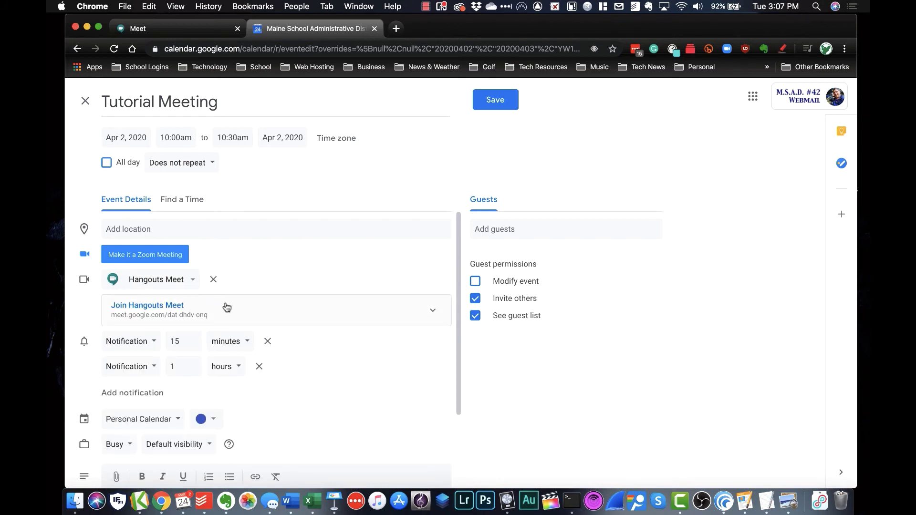
{"action": "left_click", "coordinate": [434, 312]}
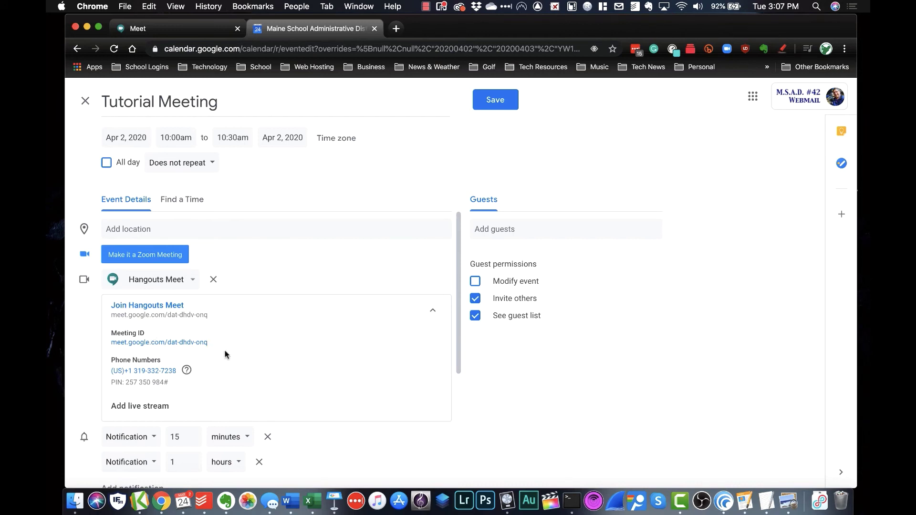
{"action": "left_click", "coordinate": [432, 313]}
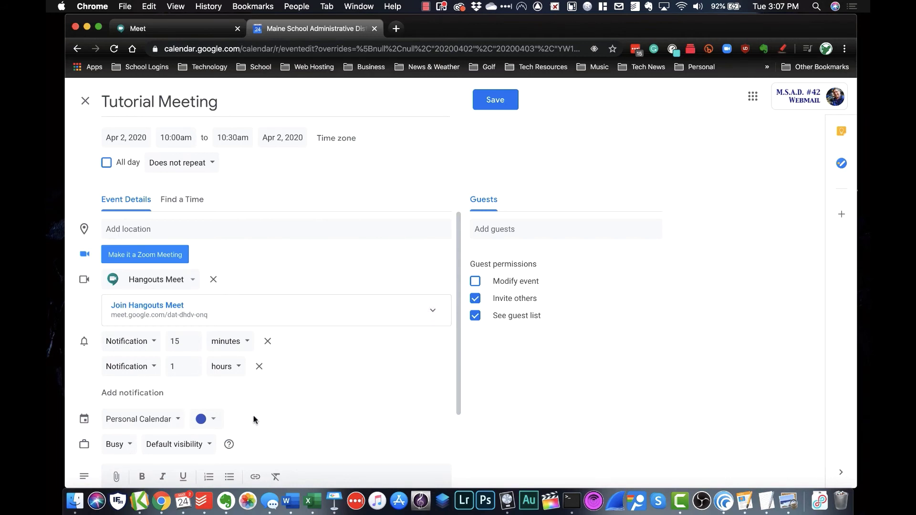
{"action": "scroll", "coordinate": [282, 422], "scroll_direction": "down", "scroll_amount": 2}
{"action": "scroll", "coordinate": [283, 420], "scroll_direction": "up", "scroll_amount": 2}
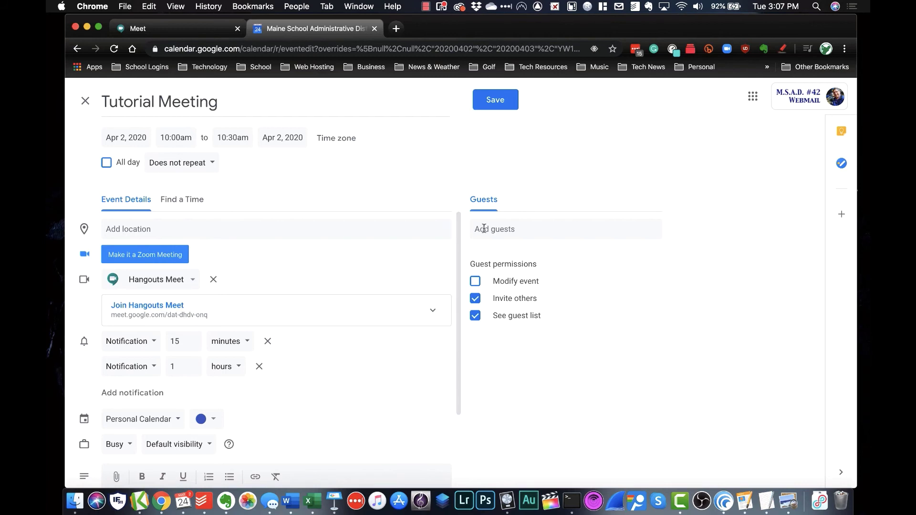
Add two guests to Tutorial Meeting by searching their usernames and picking each matching contact
{"action": "left_click", "coordinate": [484, 229]}
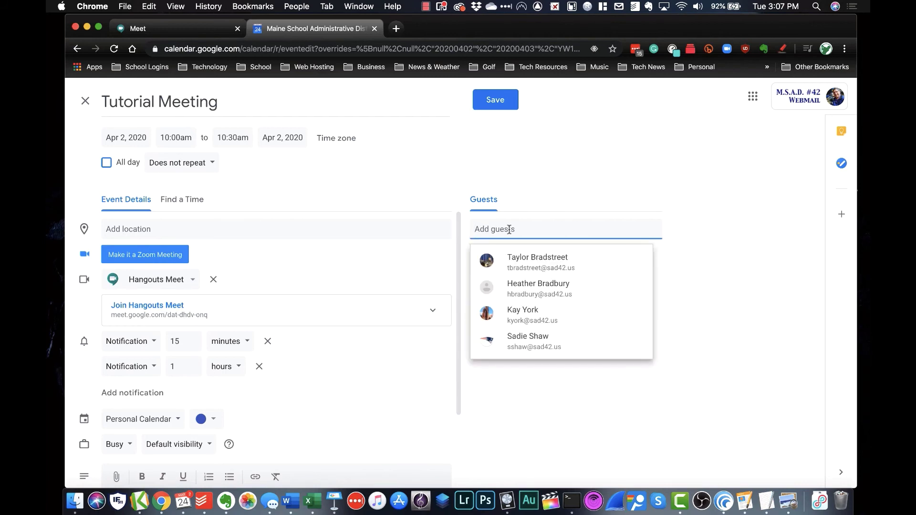
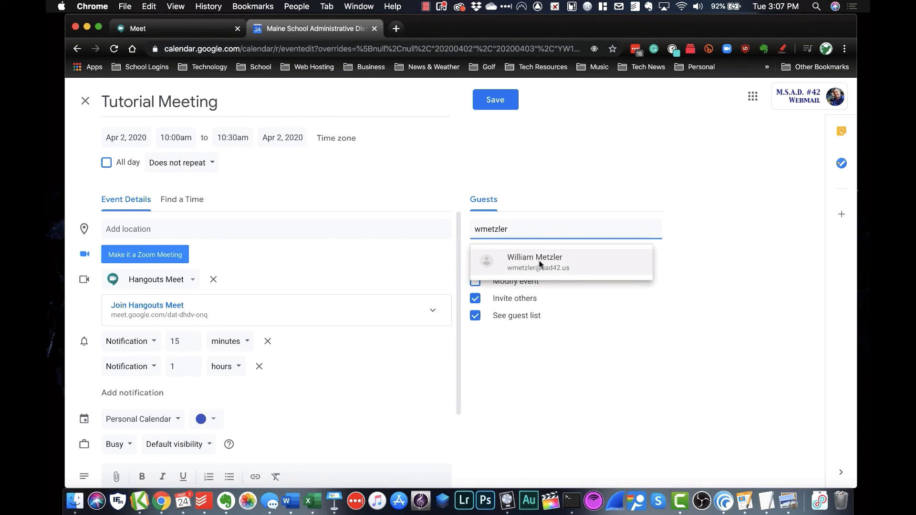
{"action": "left_click", "coordinate": [540, 265]}
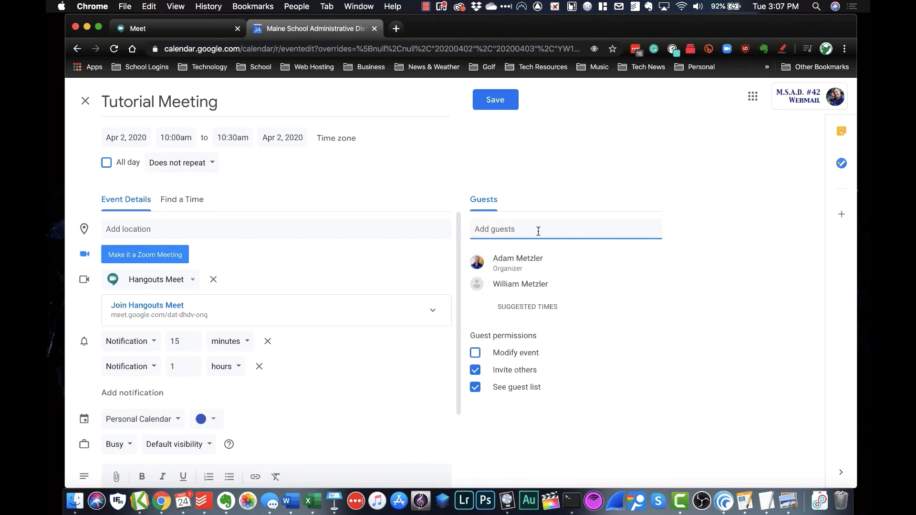
{"action": "type", "text": "t"}
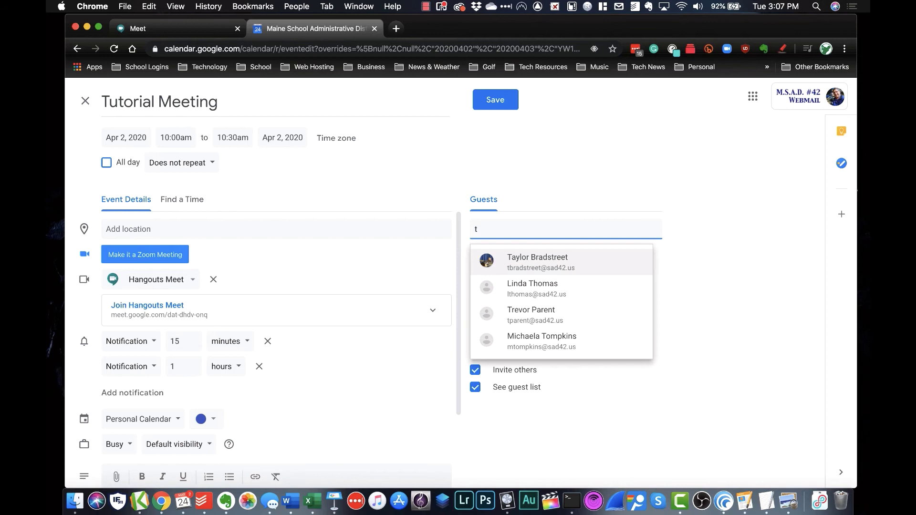
{"action": "key", "text": "BackSpace"}
{"action": "type", "text": "youtube"}
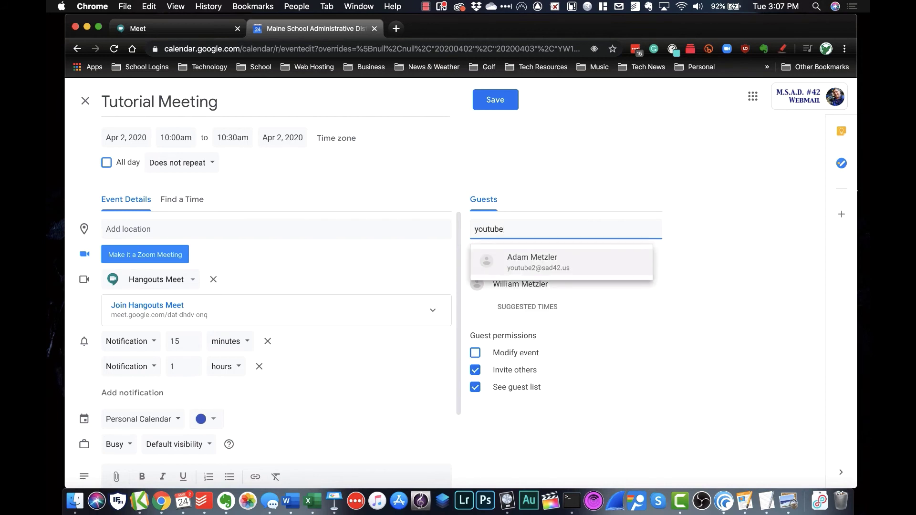
{"action": "left_click", "coordinate": [539, 260]}
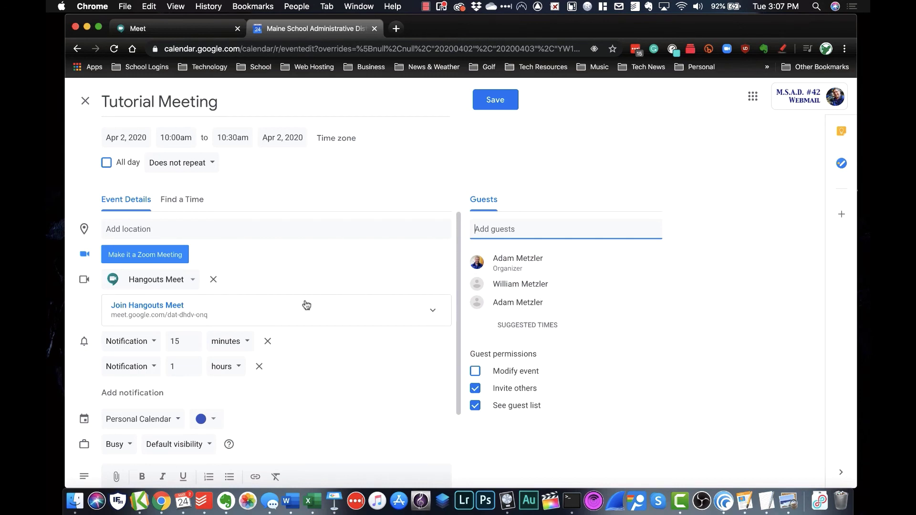
Save the Tutorial Meeting event without sending invitation emails to the guests
{"action": "left_click", "coordinate": [508, 102]}
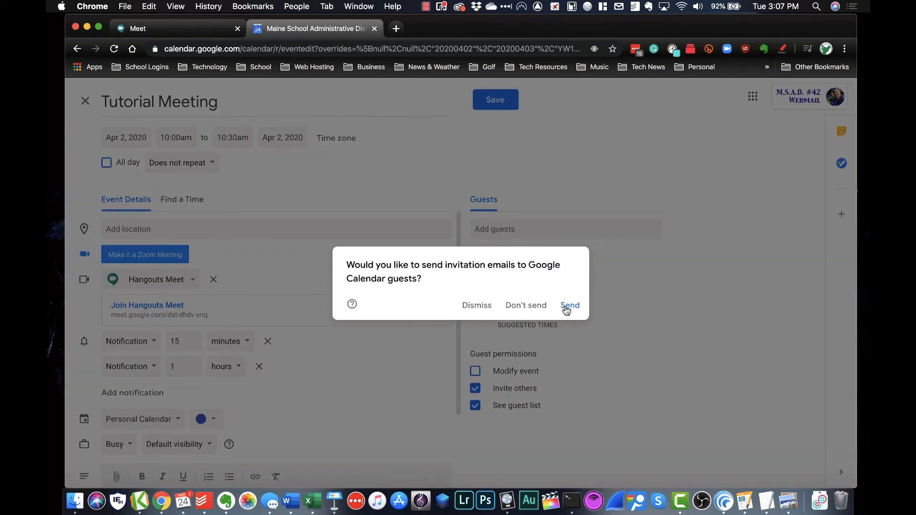
{"action": "left_click", "coordinate": [531, 311]}
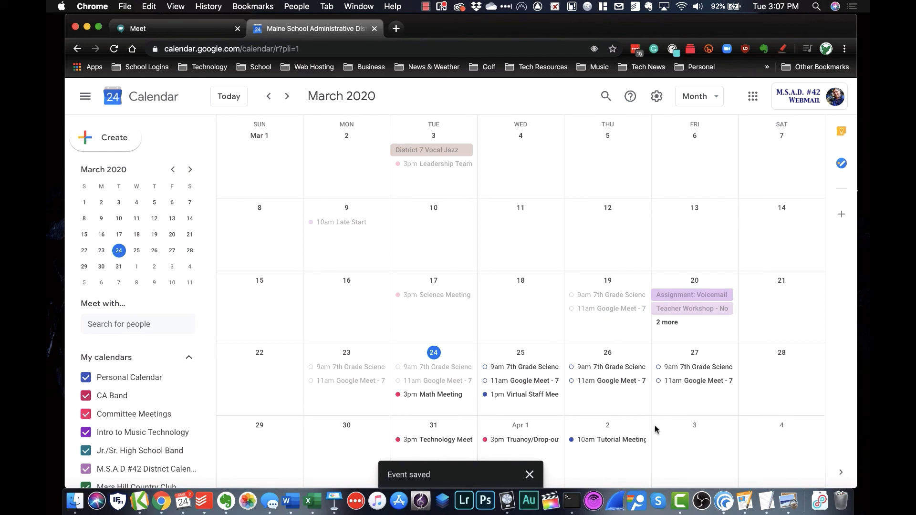
Open the saved April 2 Tutorial Meeting event to view its Meet link and guests
{"action": "left_click", "coordinate": [608, 444]}
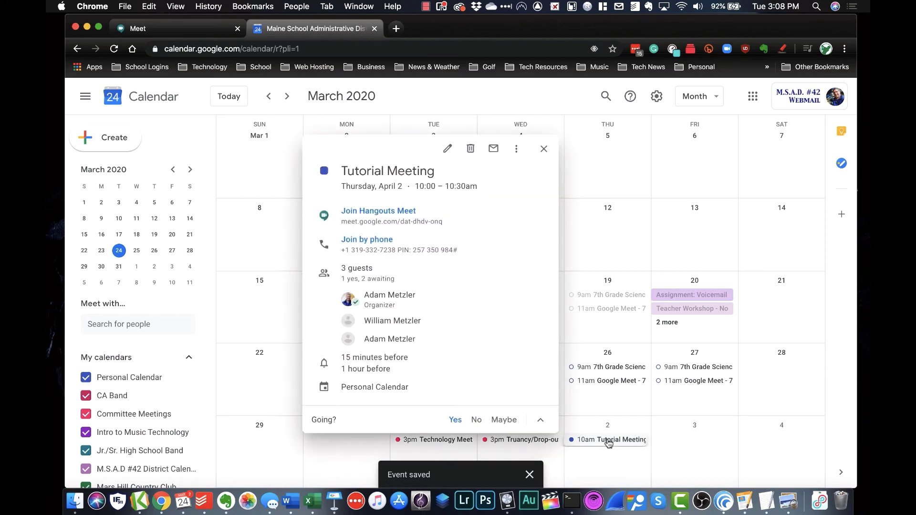